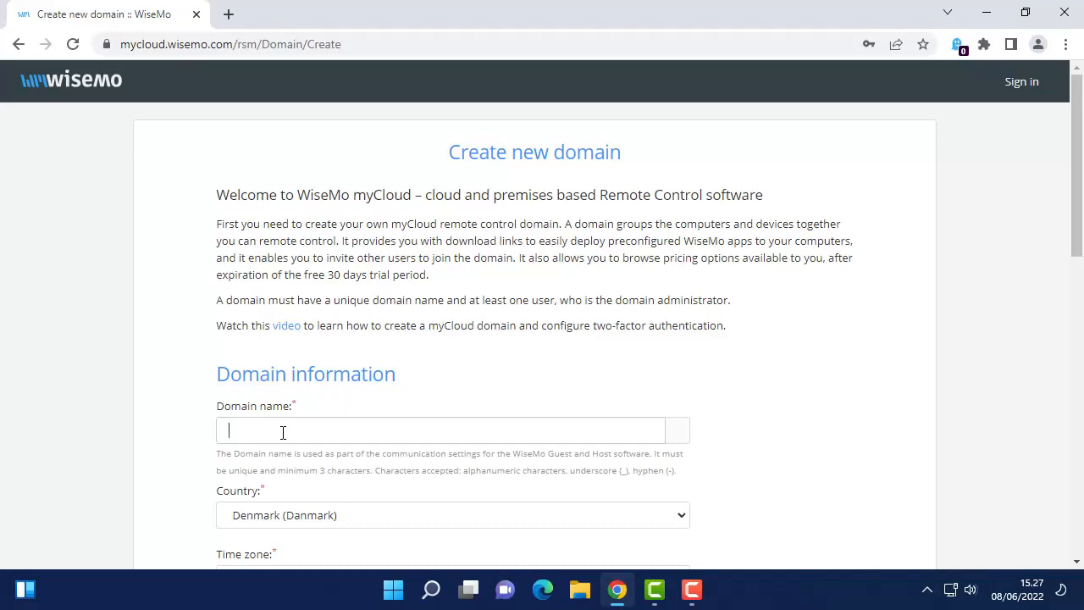
Enter WiseMoDemo as the new domain name and confirm it shows Available
type("WiseMoDemo")
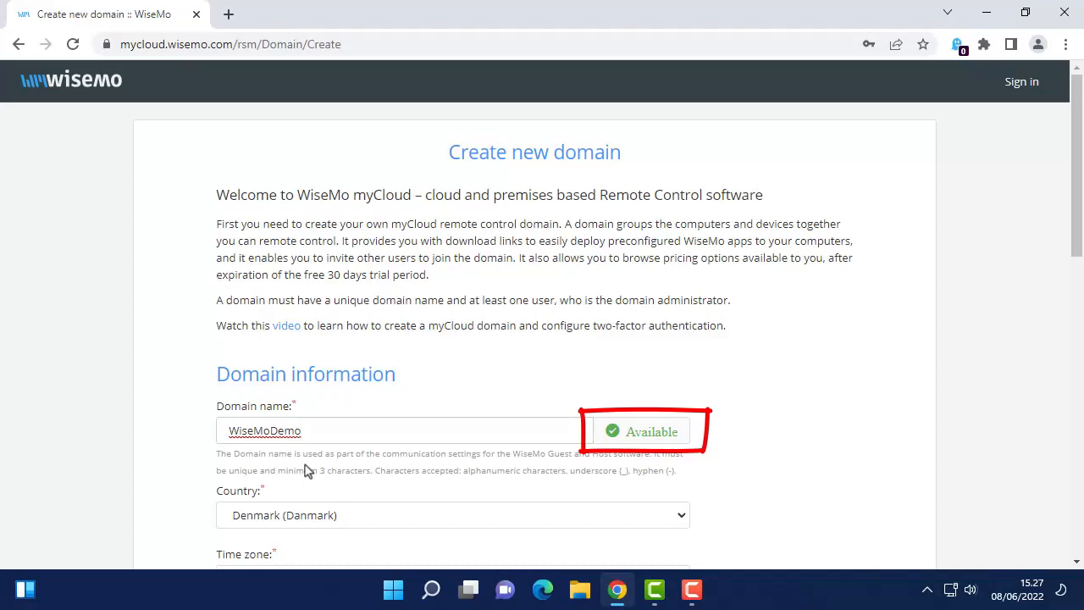
Fill in the administrator's e-mail address using the browser's autofill suggestion
scroll(307, 471, "down", 3)
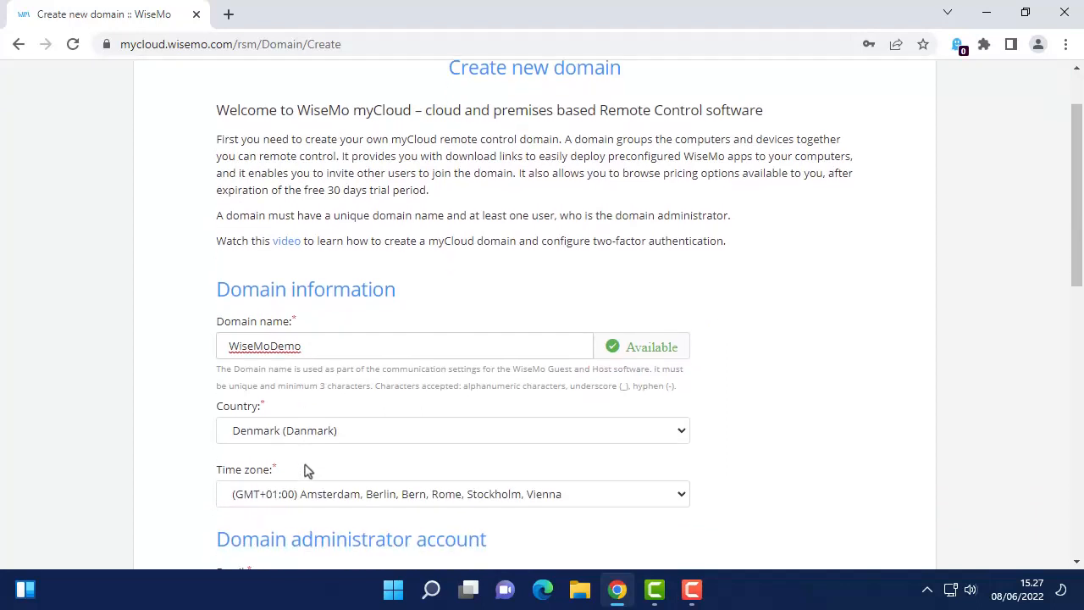
scroll(306, 464, "down", 1)
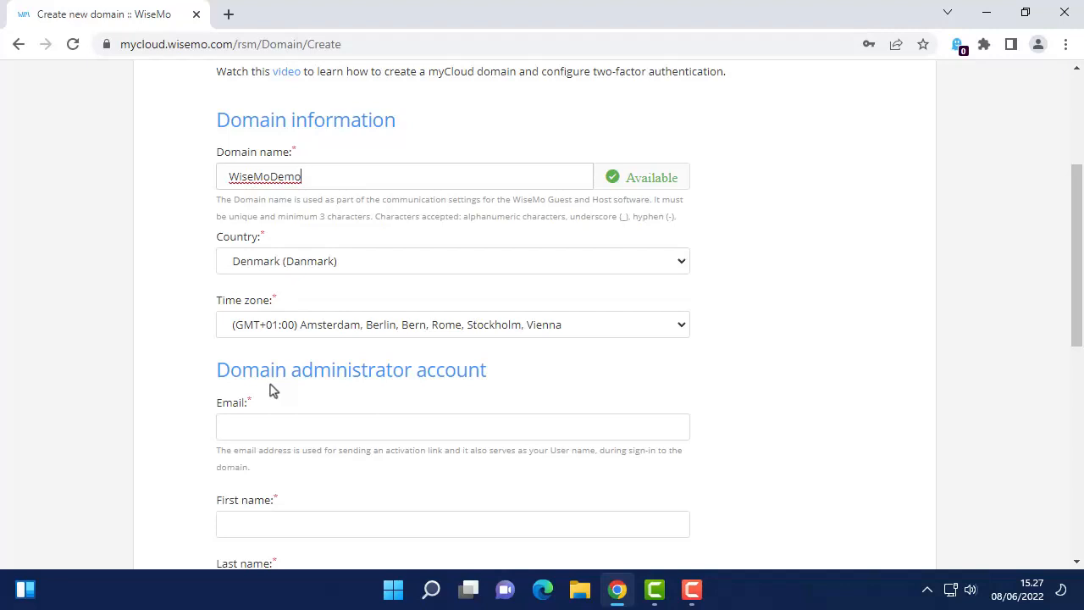
scroll(273, 390, "down", 1)
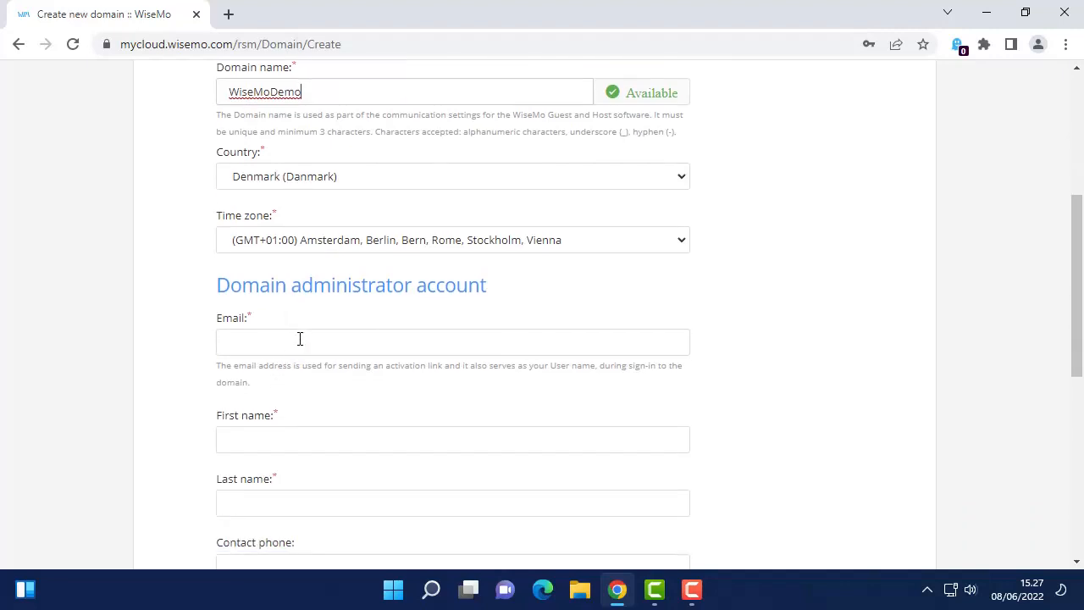
left_click(300, 339)
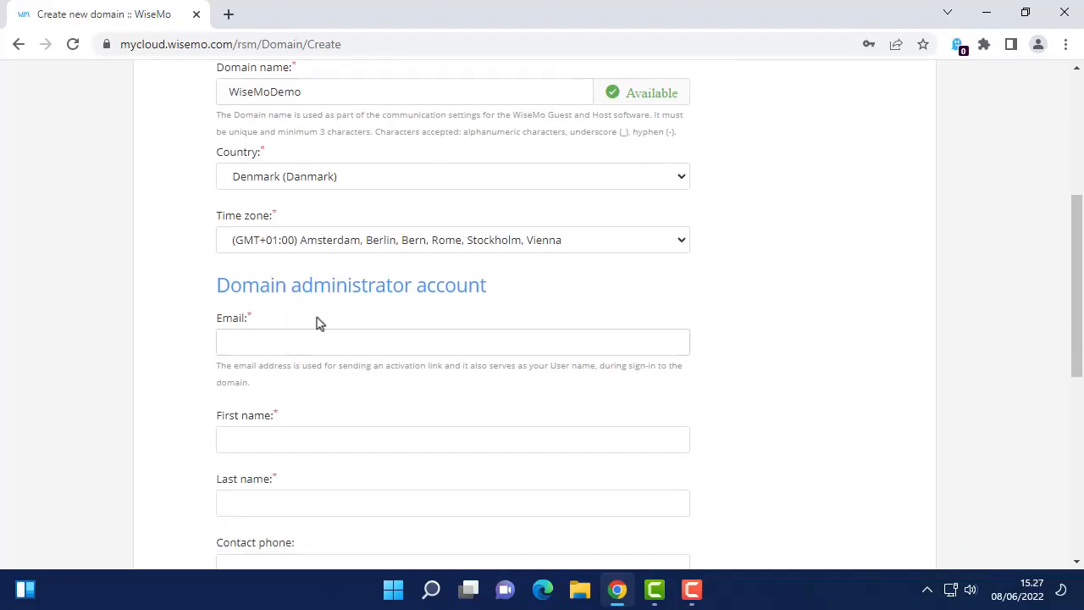
type("WiseMo")
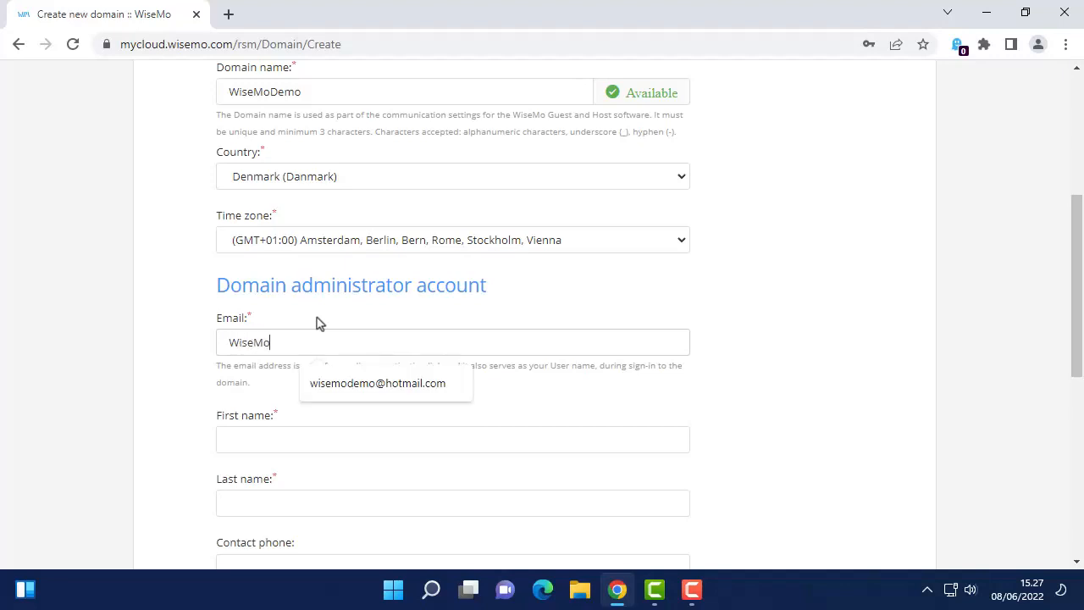
key("Down")
key("Return")
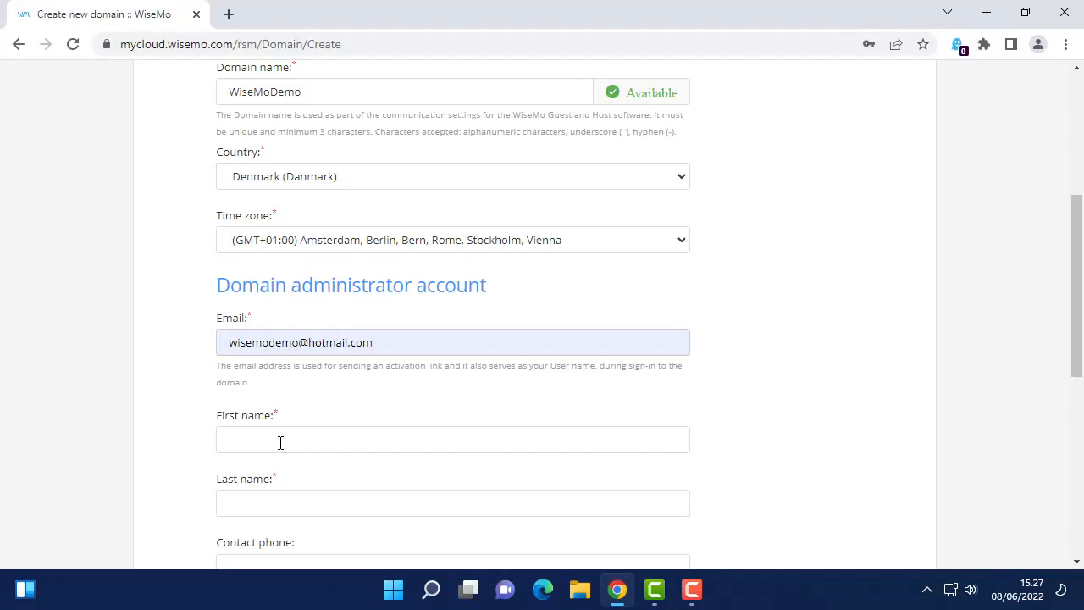
Enter the administrator's first and last name and the account password
left_click(281, 442)
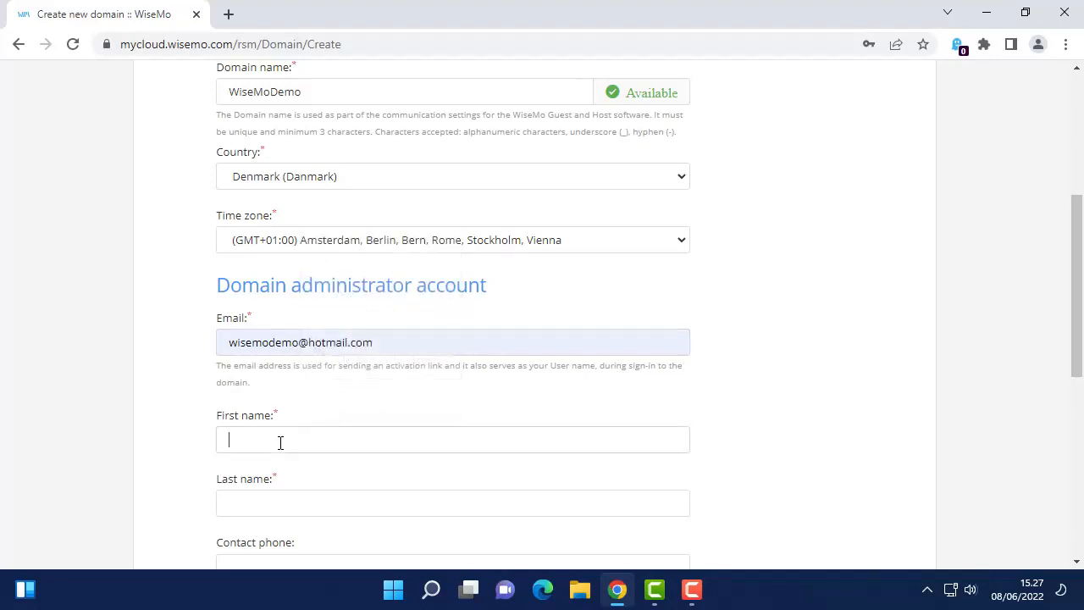
type("John")
key("Tab")
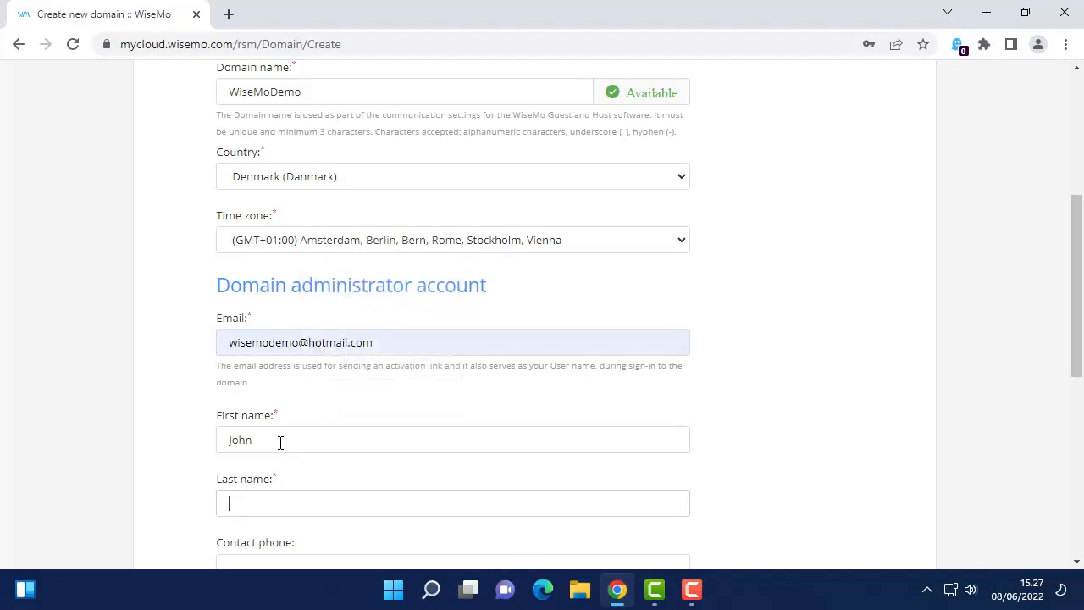
type("Smith")
scroll(271, 439, "down", 4)
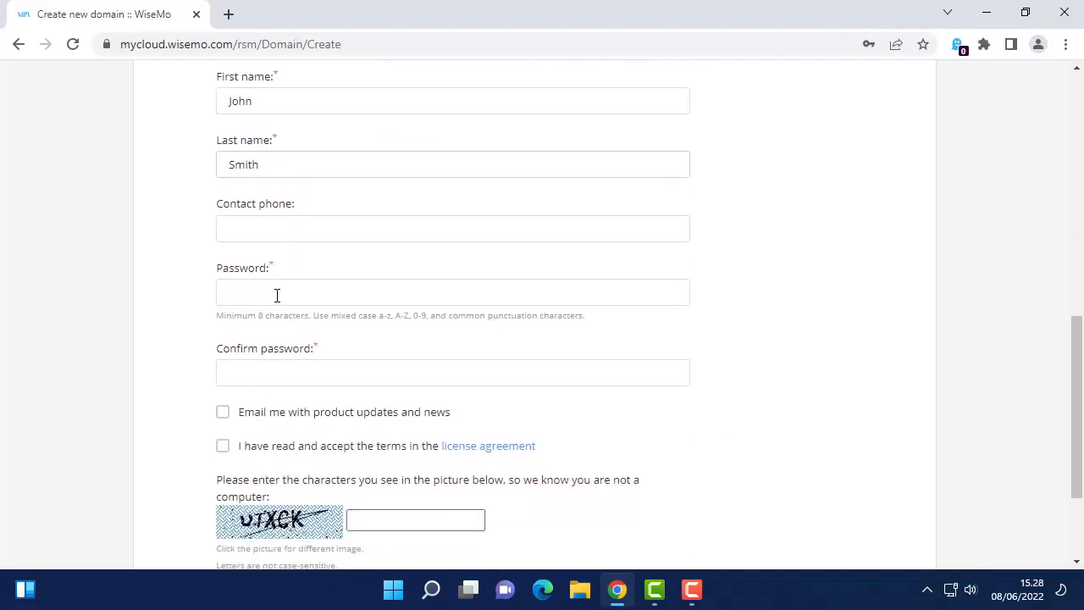
left_click(274, 293)
type("•••••••")
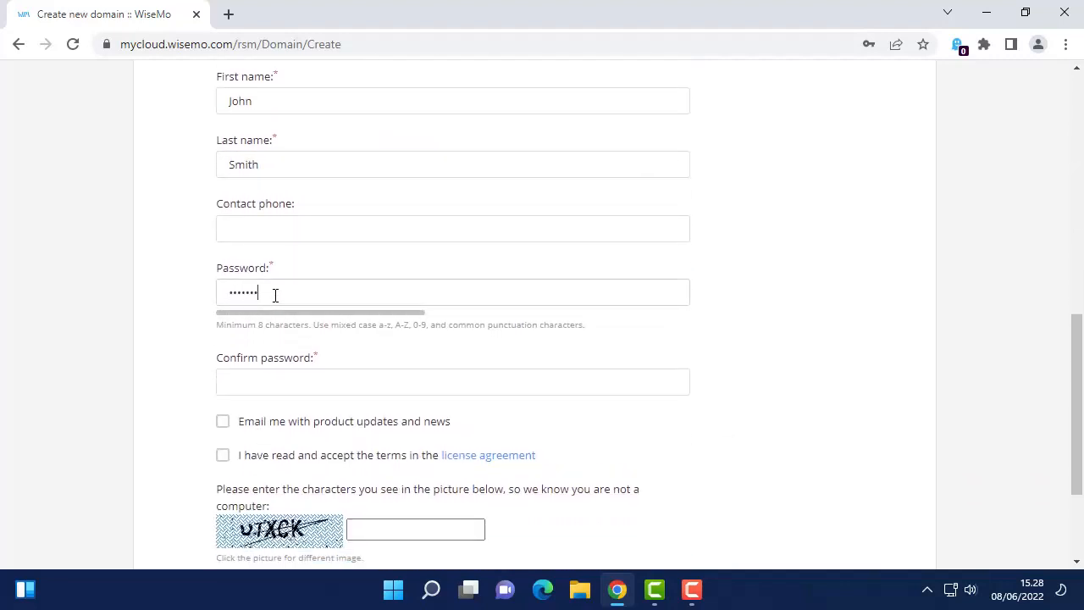
type("•")
key("Tab")
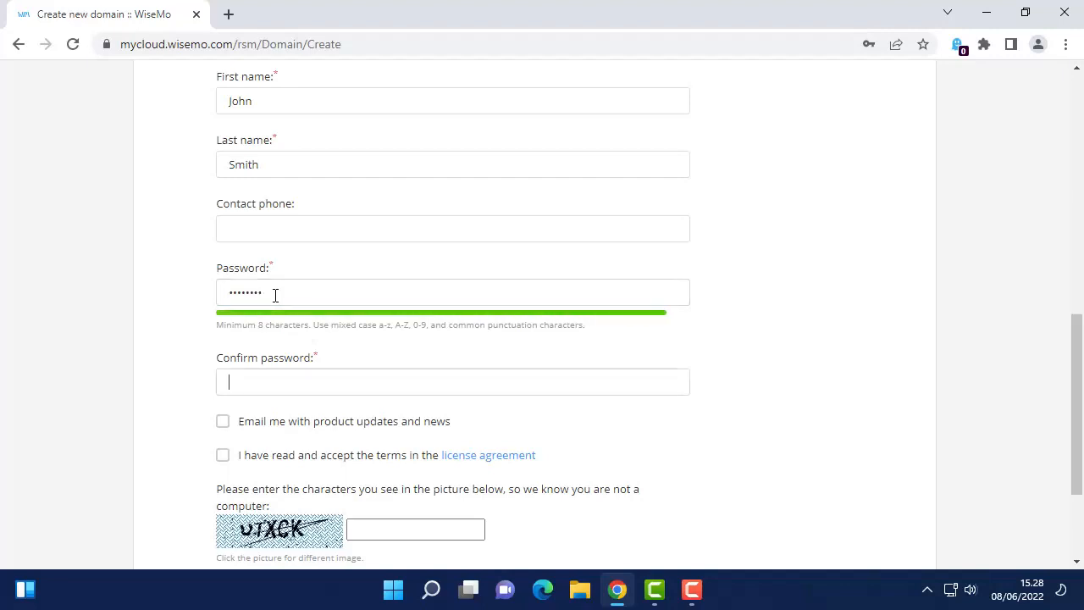
type("••••••••")
Refresh and solve the captcha, opt into product news, and accept the licence terms
scroll(275, 295, "down", 2)
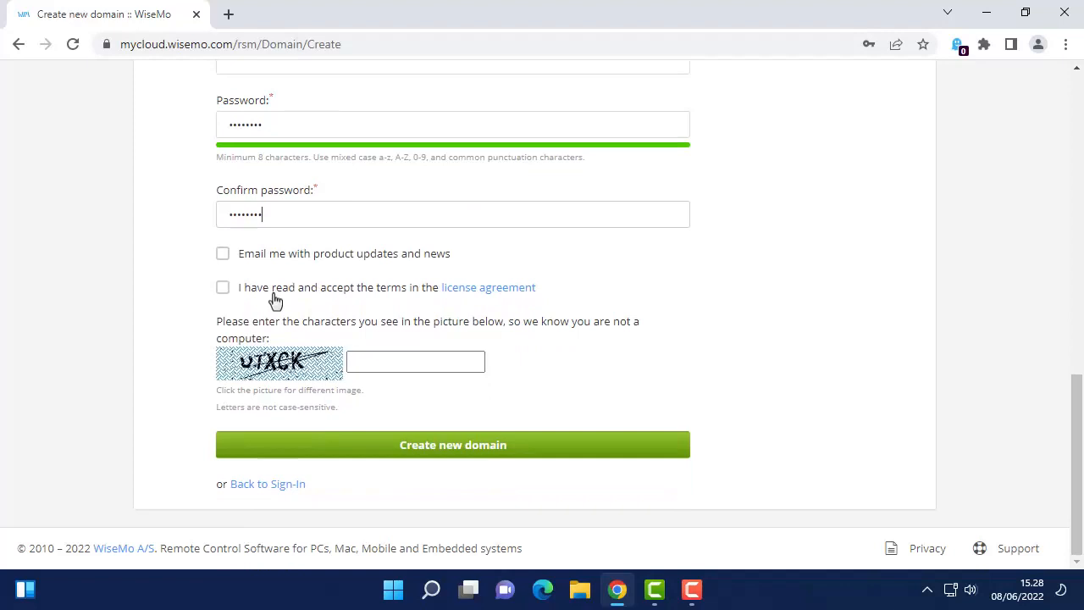
left_click(375, 361)
left_click(288, 370)
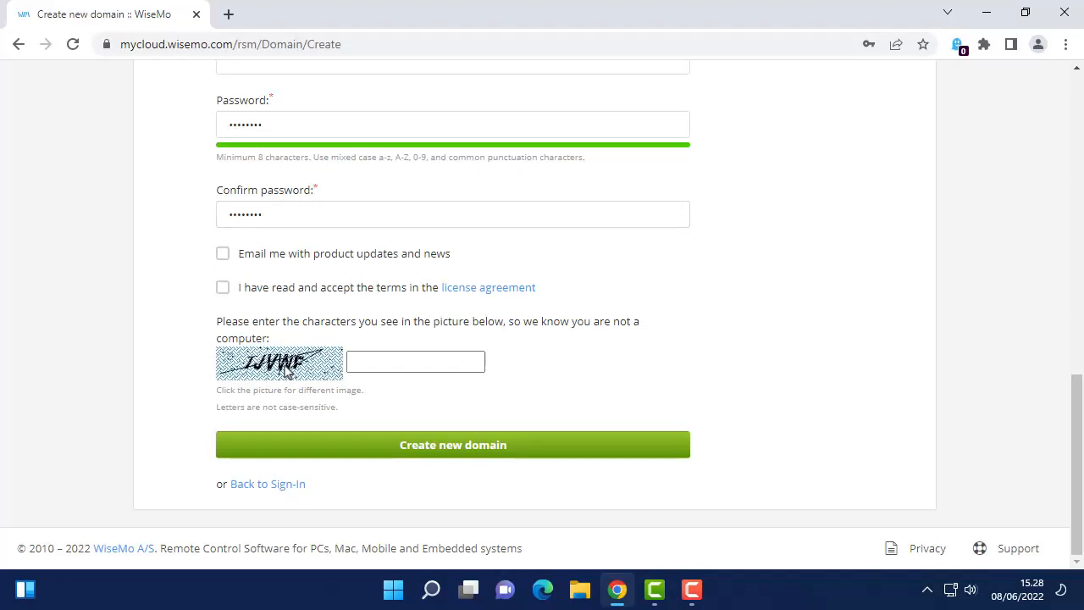
left_click(286, 370)
left_click(385, 359)
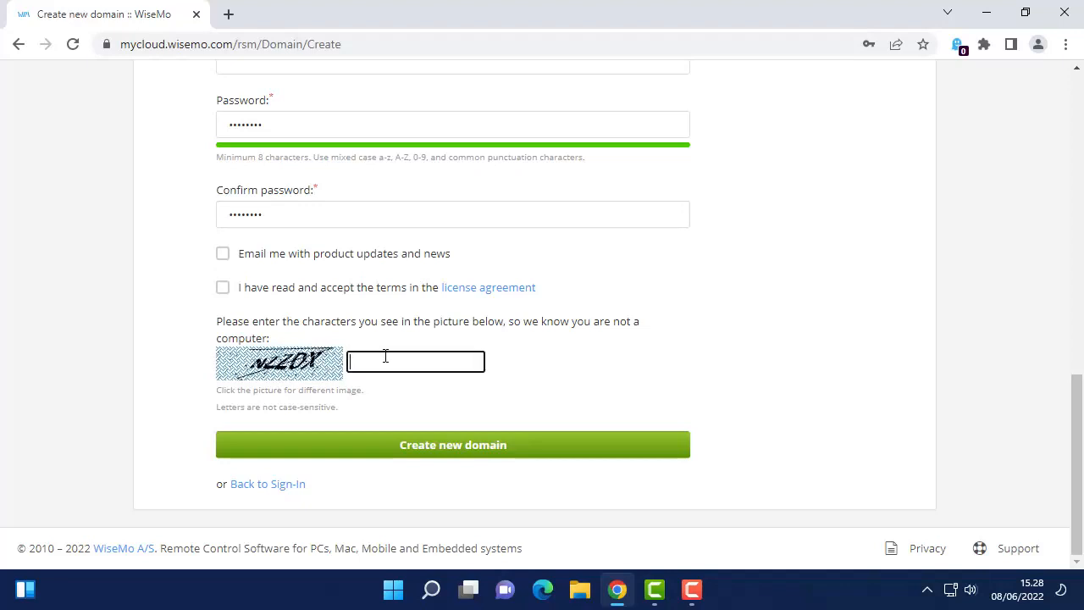
type("nzzdx")
left_click(223, 257)
left_click(222, 291)
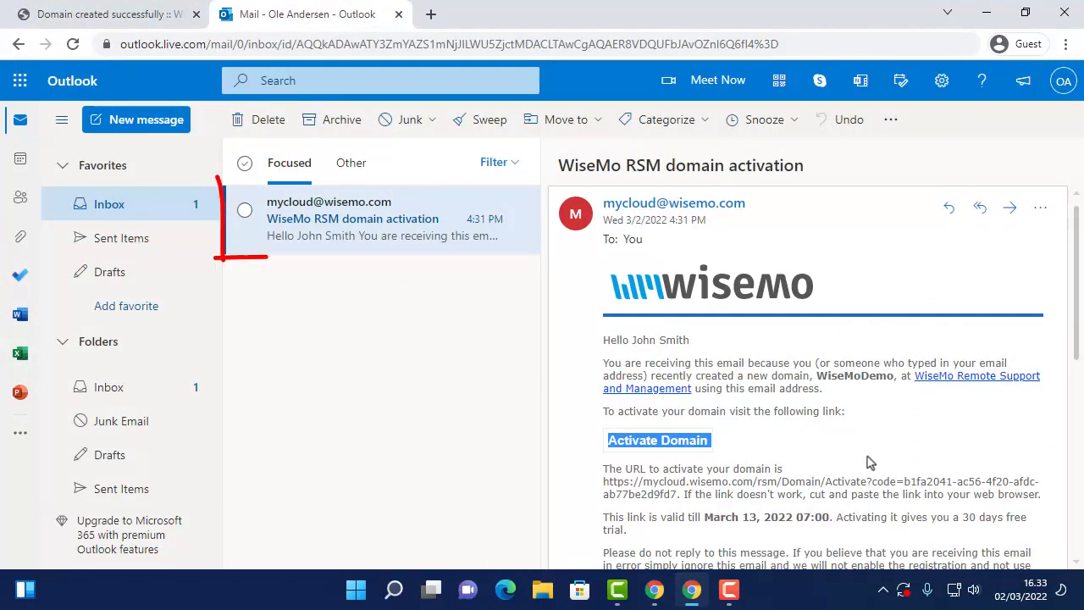
Follow the Activate Domain link in the WiseMo RSM activation e-mail
scroll(863, 461, "down", 1)
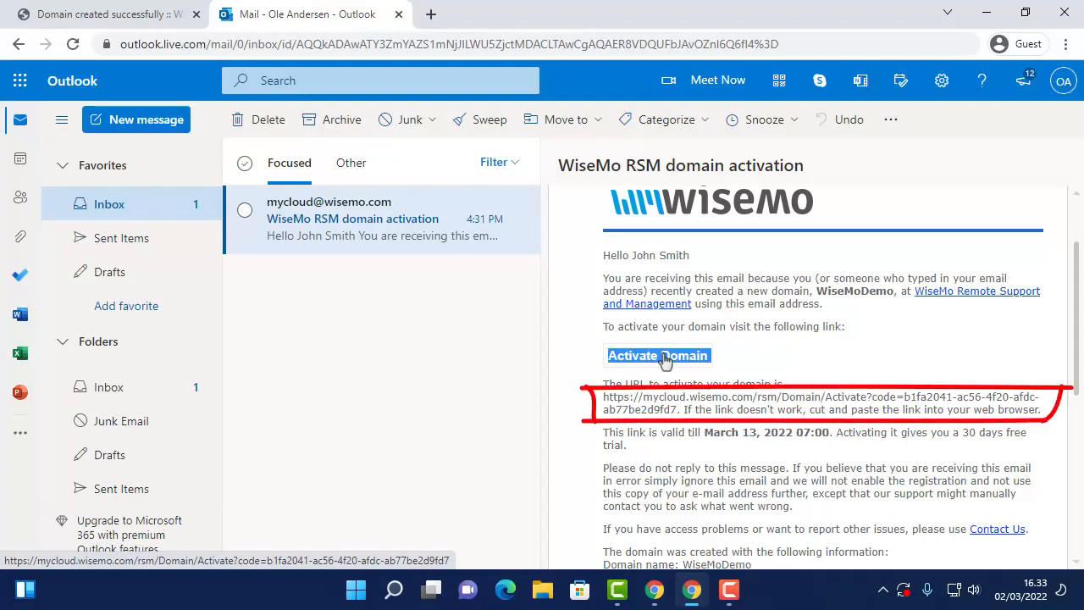
left_click(665, 359)
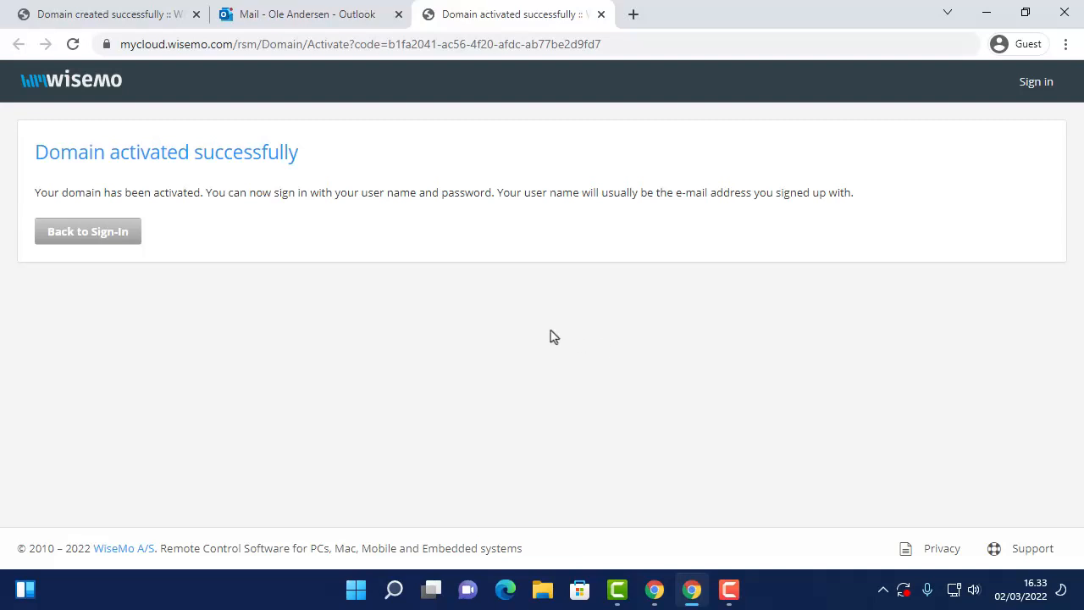
Sign in with the administrator's e-mail and password, with Remember me on this computer ticked
left_click(121, 237)
left_click(519, 271)
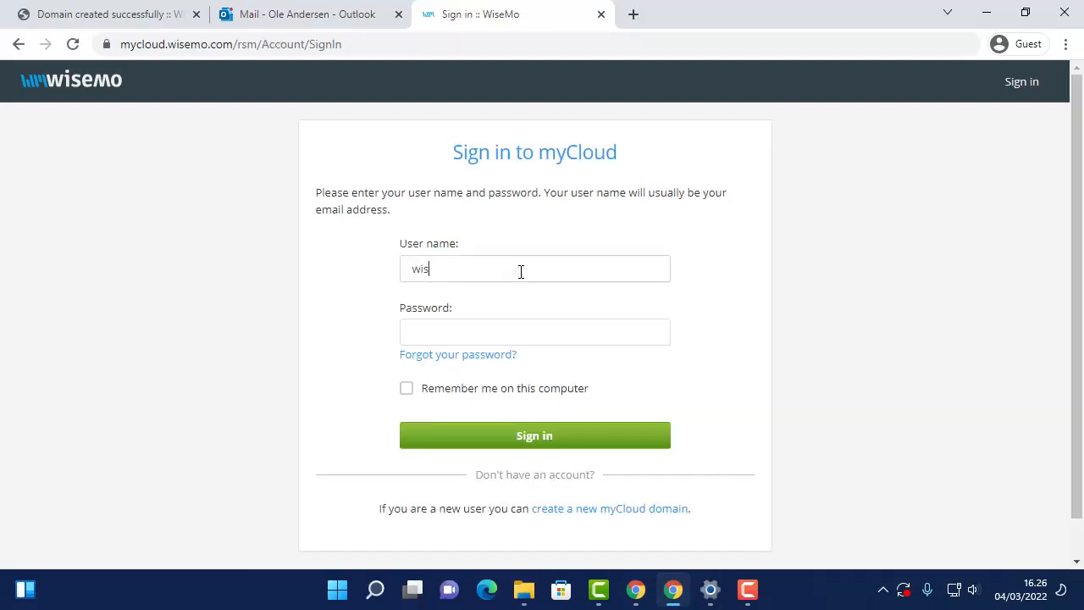
key("Tab")
type("********")
left_click(407, 388)
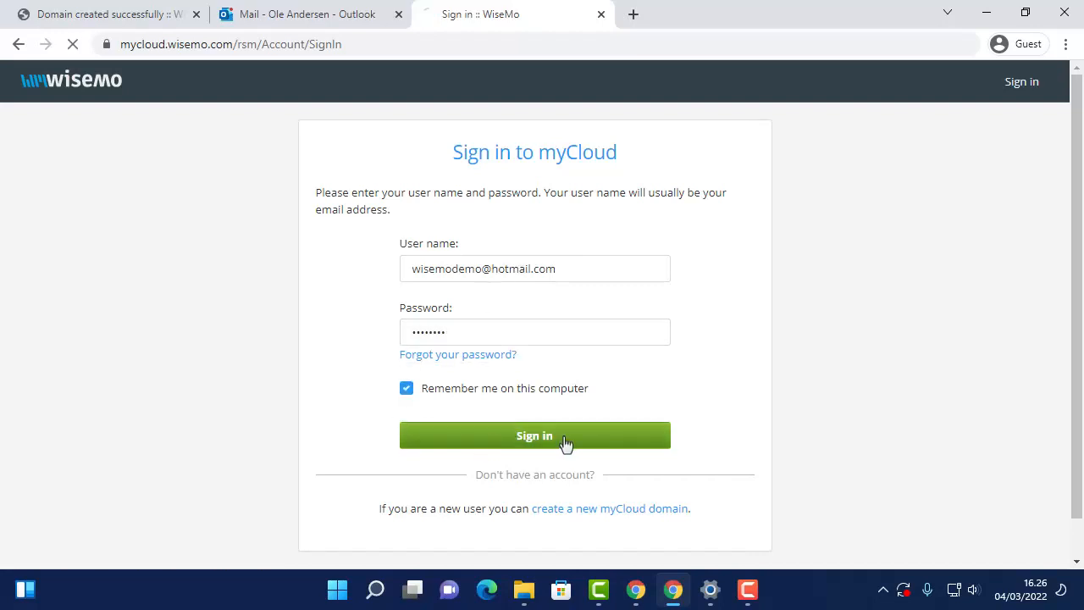
left_click(565, 437)
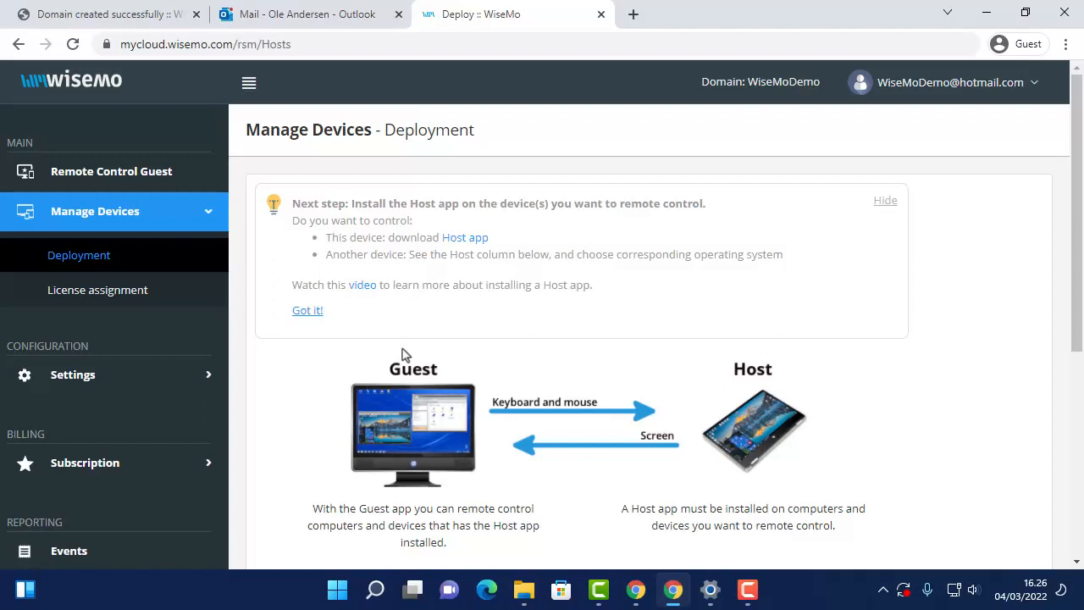
Open My profile from the account menu and scroll through contact, two-factor and notification sections
left_click(927, 91)
left_click(953, 129)
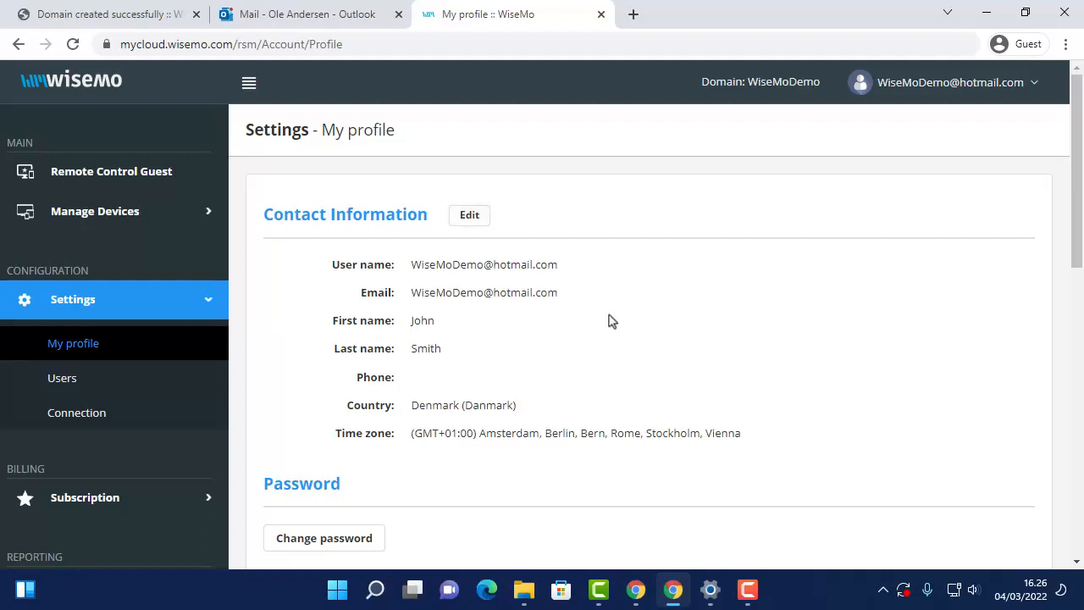
scroll(610, 318, "down", 3)
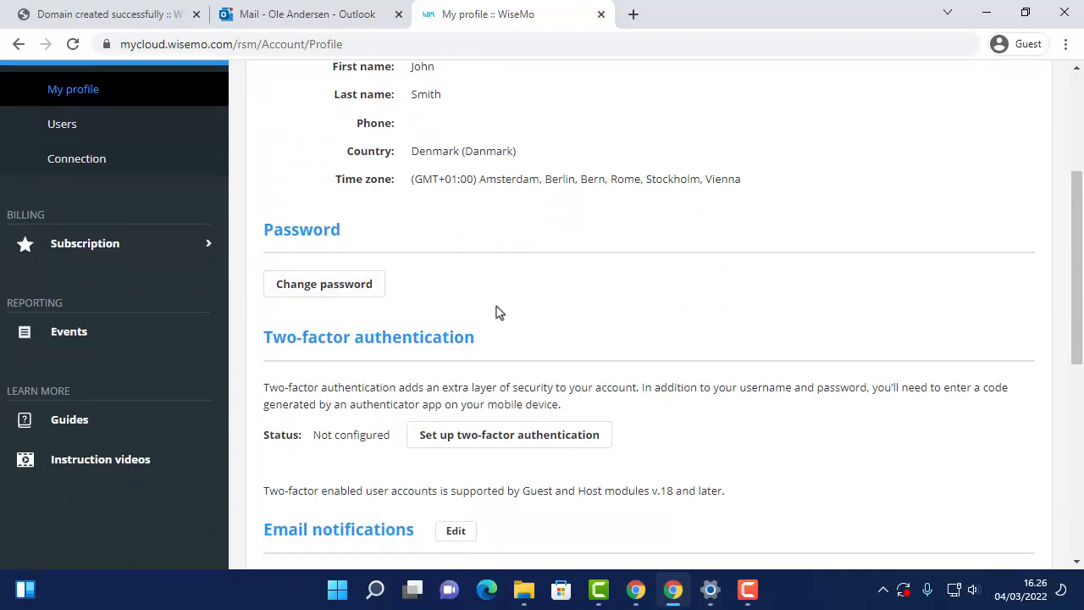
scroll(498, 312, "down", 2)
scroll(498, 313, "down", 1)
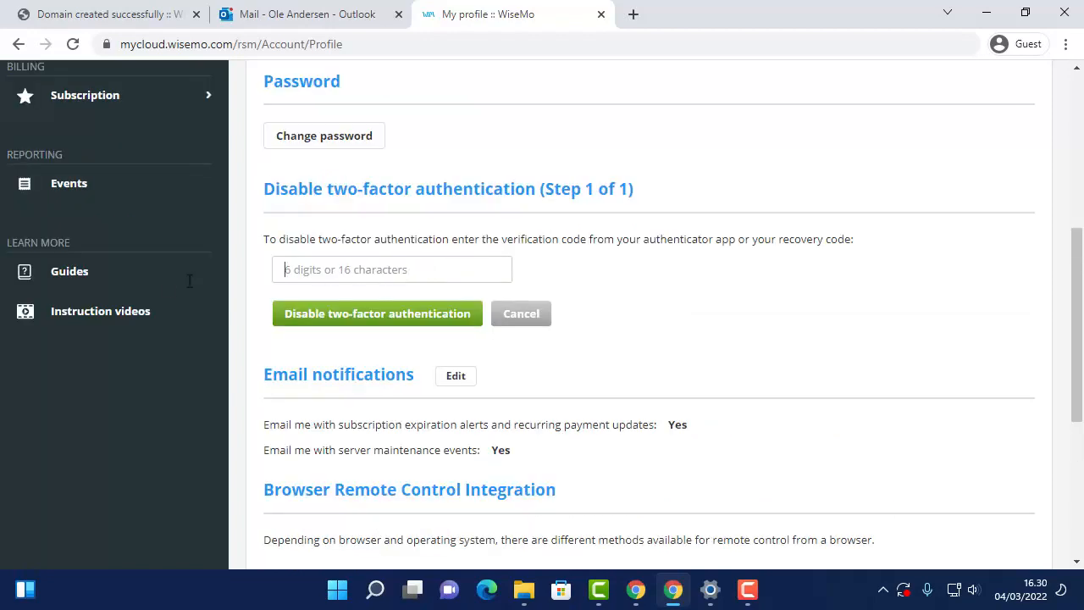
scroll(138, 290, "up", 5)
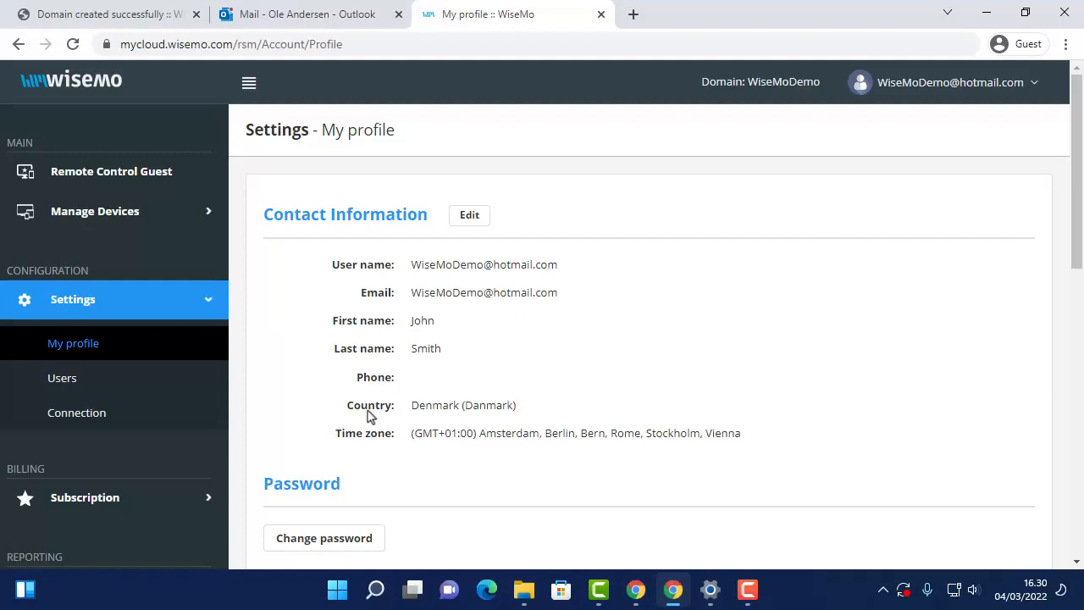
Open Settings > Users, browse the Add new user form's roles, then cancel
left_click(75, 383)
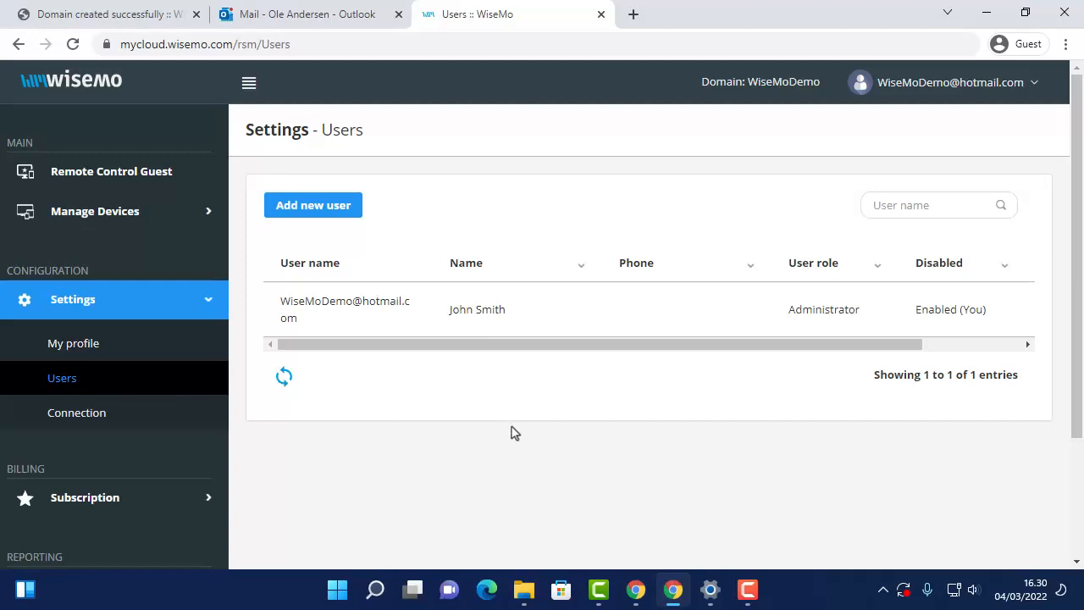
left_click(323, 216)
scroll(715, 423, "down", 2)
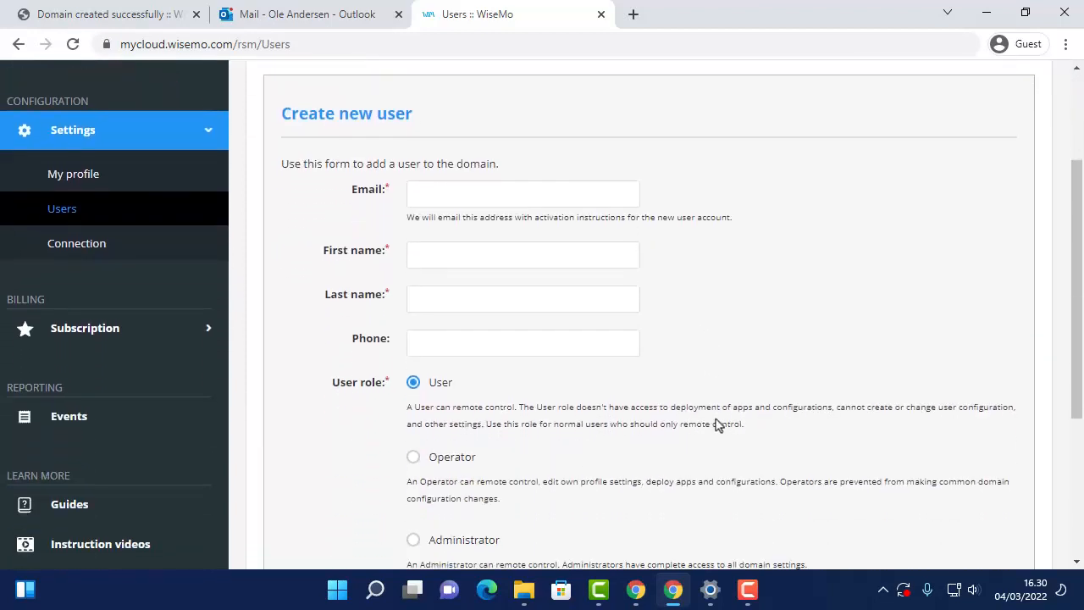
scroll(716, 423, "down", 1)
scroll(716, 423, "up", 1)
scroll(716, 424, "down", 1)
scroll(715, 424, "down", 1)
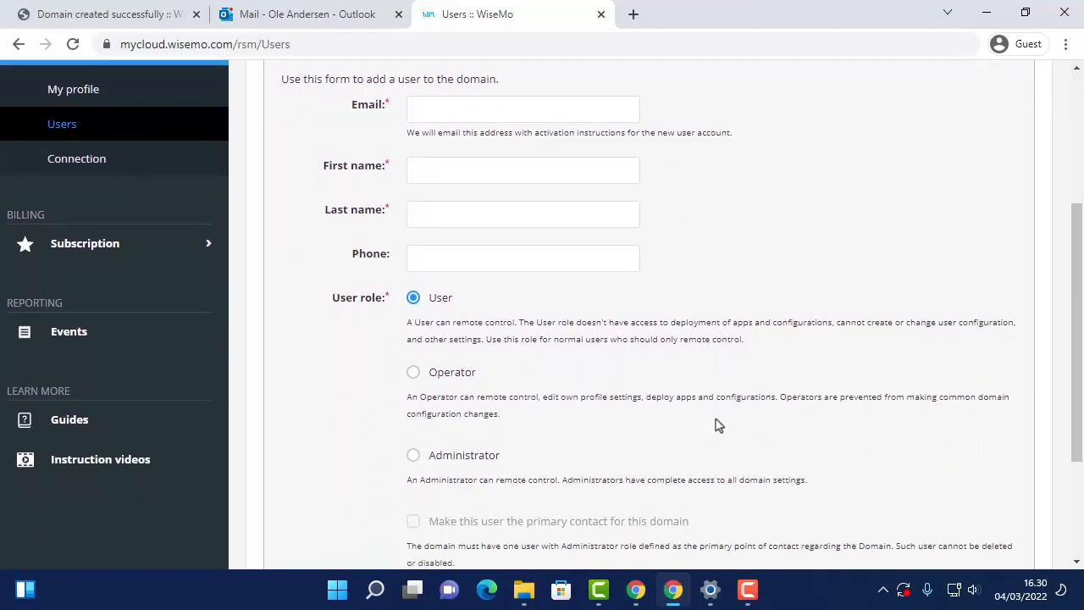
scroll(715, 424, "down", 3)
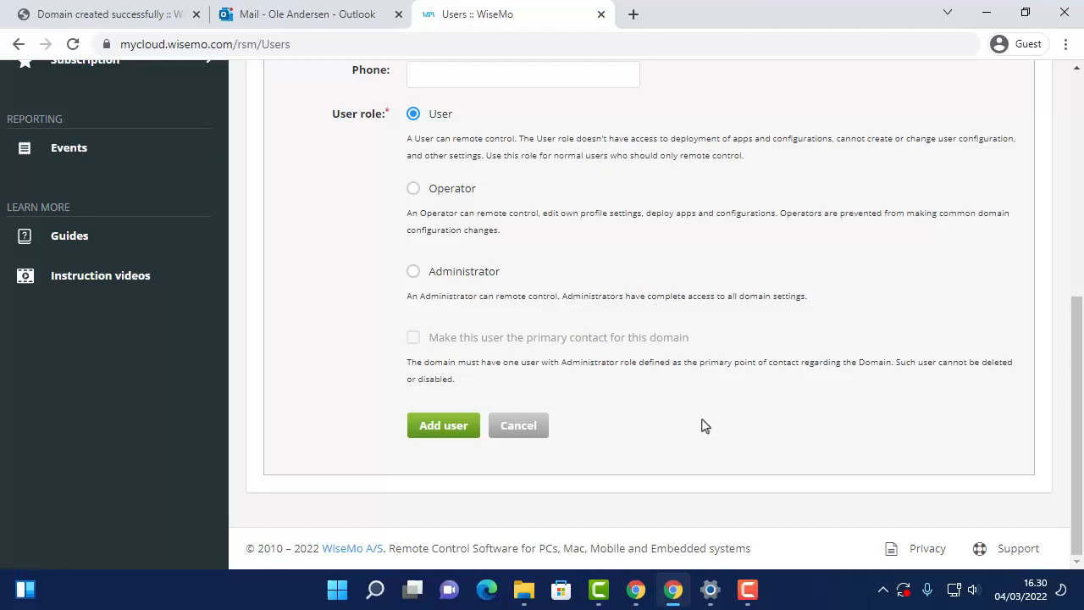
left_click(517, 428)
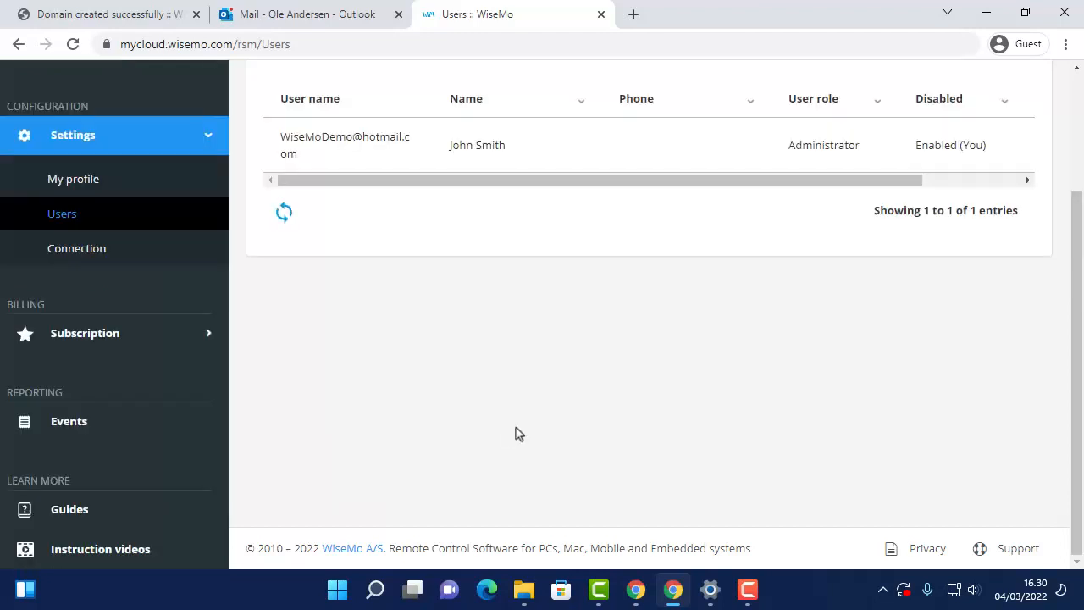